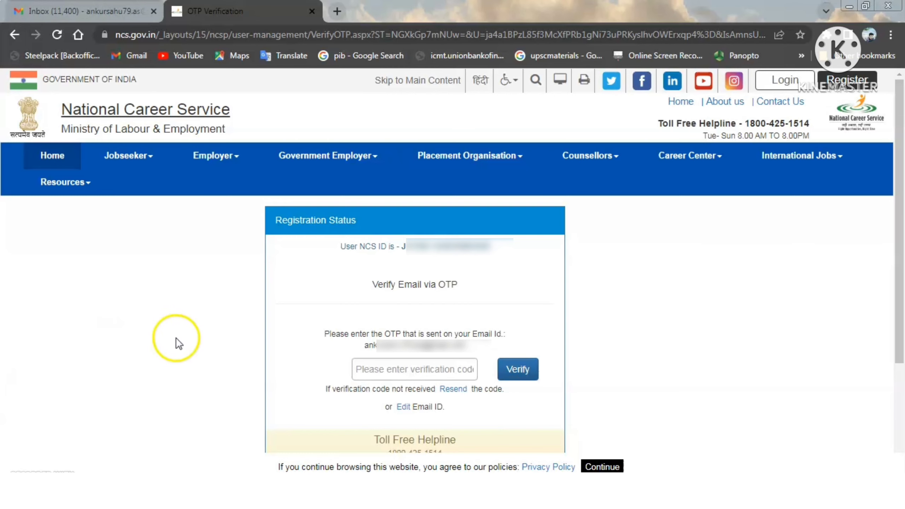
Step: Copy the User NCS ID shown in the registration status
drag(402, 246, 464, 246)
right_click(461, 248)
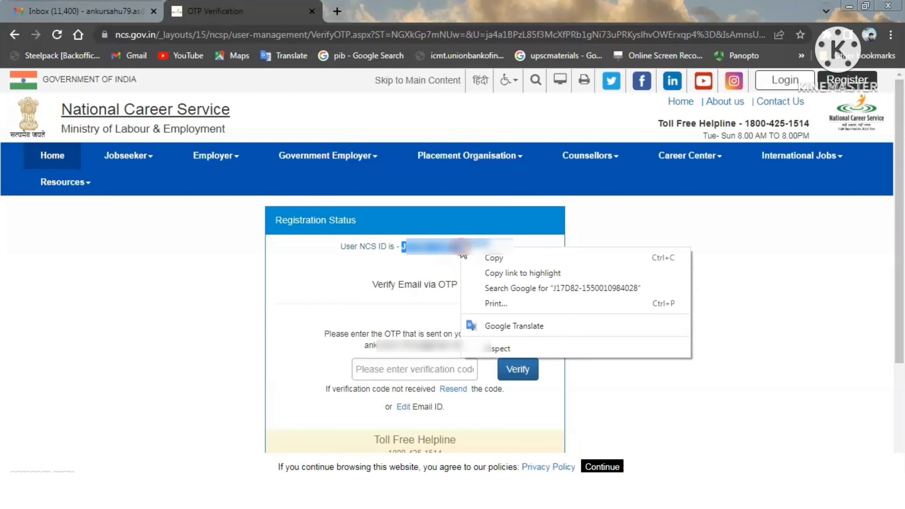
click(495, 258)
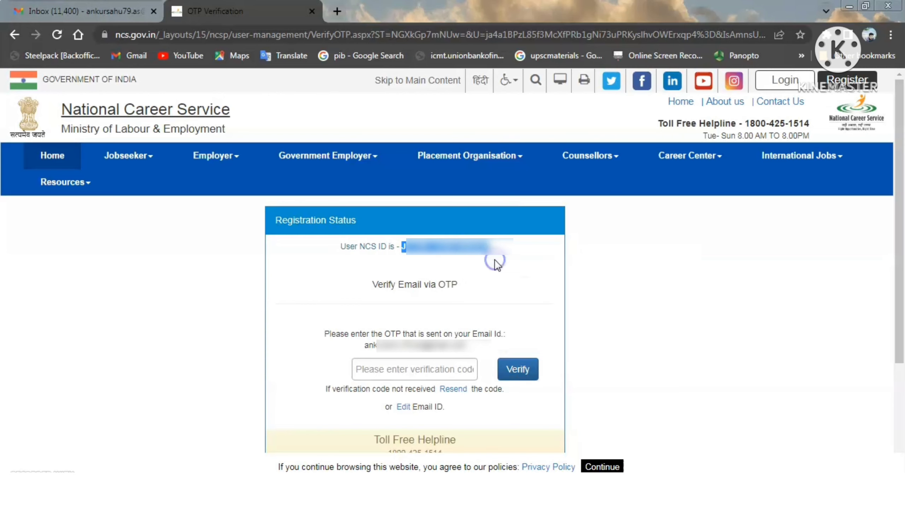
click(545, 292)
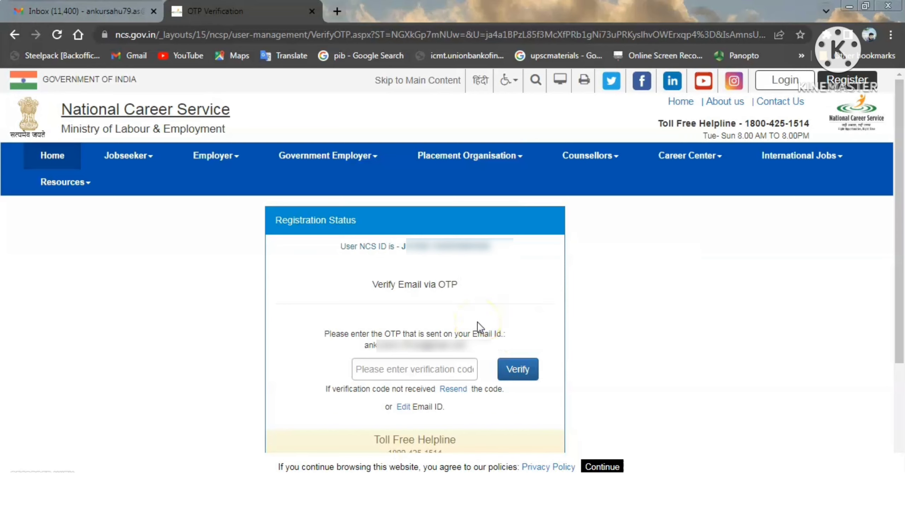
Step: Enter the emailed verification code, verify it, and proceed to the login page
key(ctrl+v)
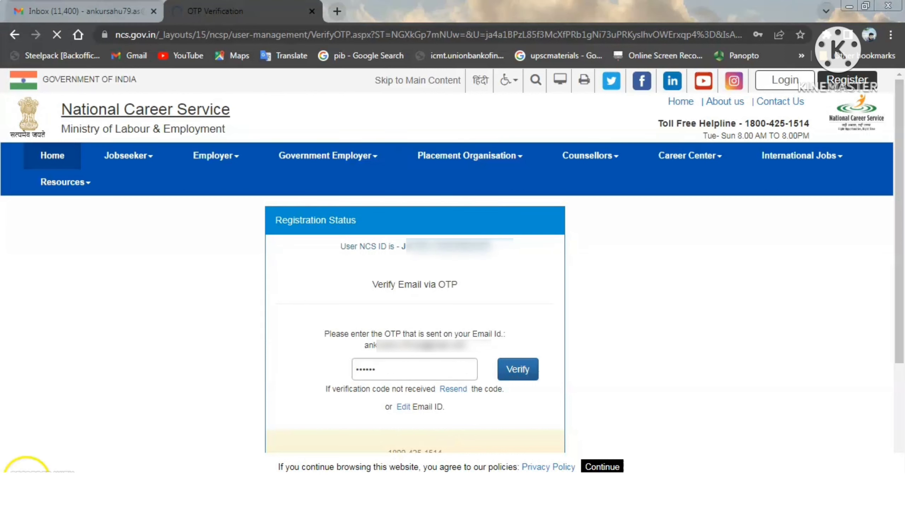
key(Return)
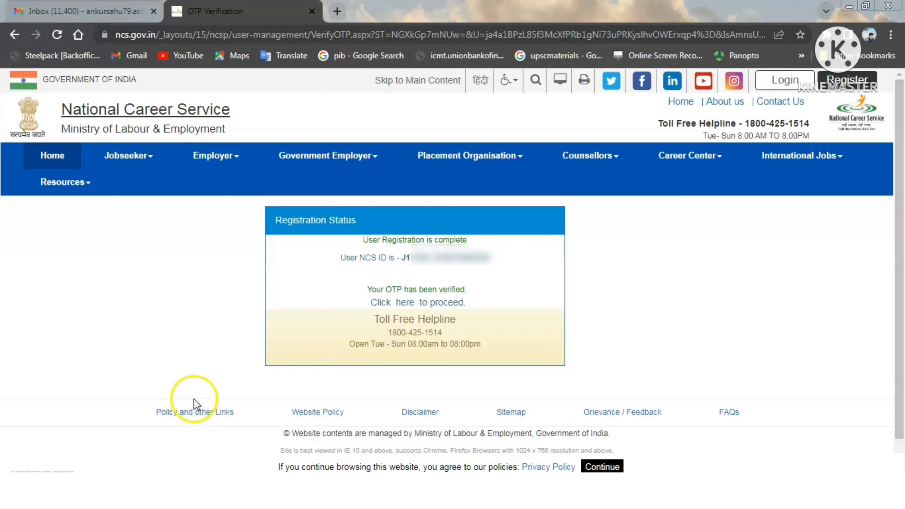
click(410, 304)
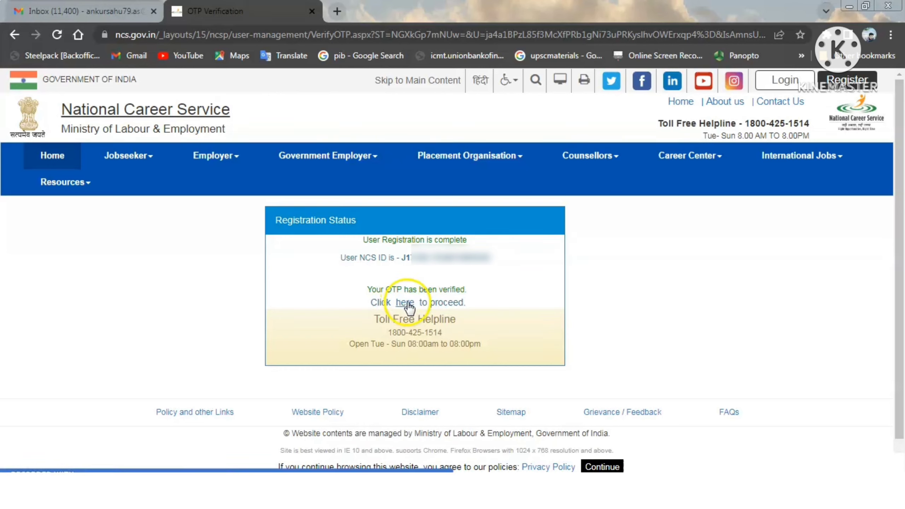
click(407, 303)
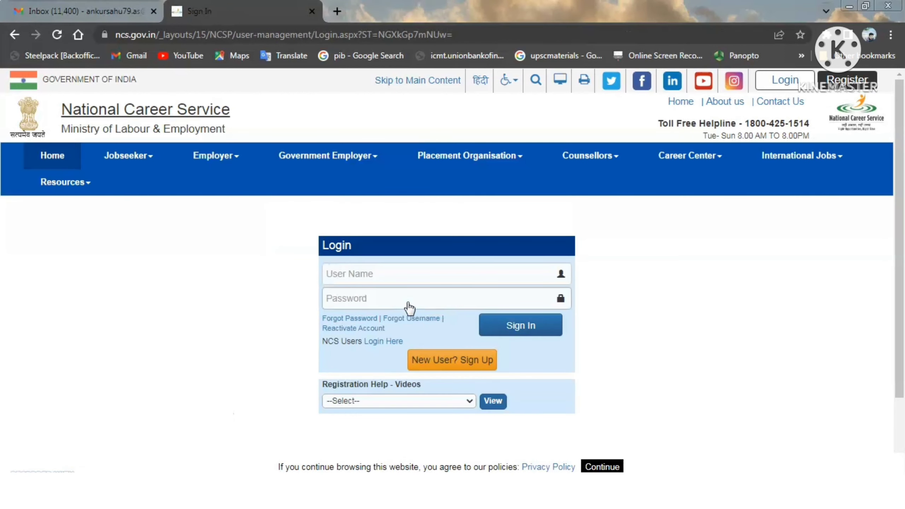
Step: Sign in to the National Career Service account with the username and password
click(380, 276)
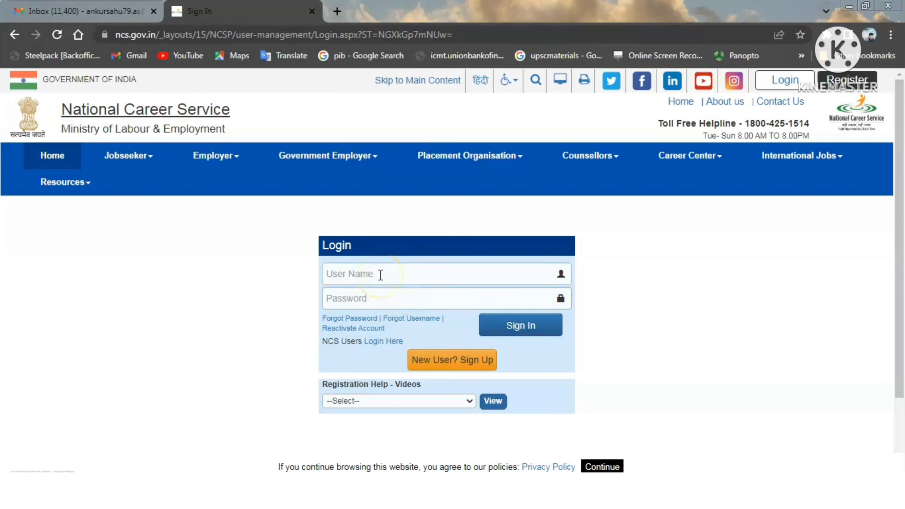
click(373, 298)
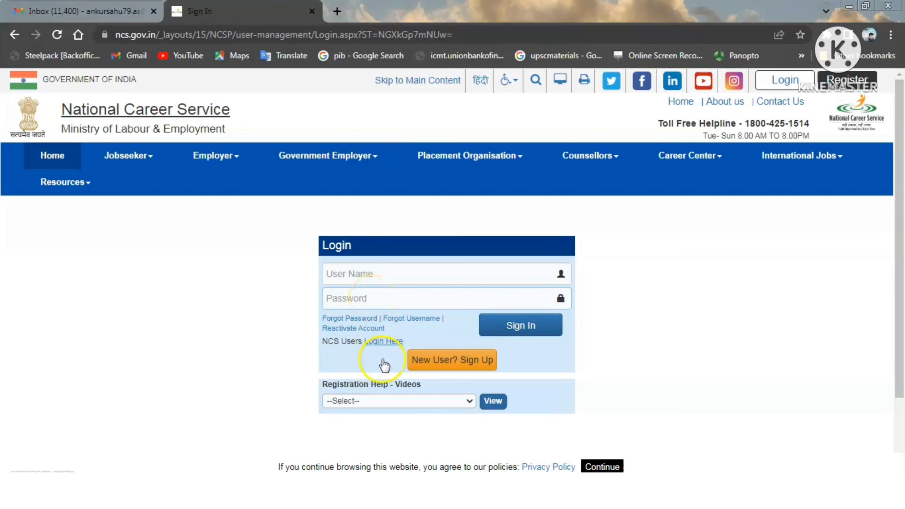
click(515, 335)
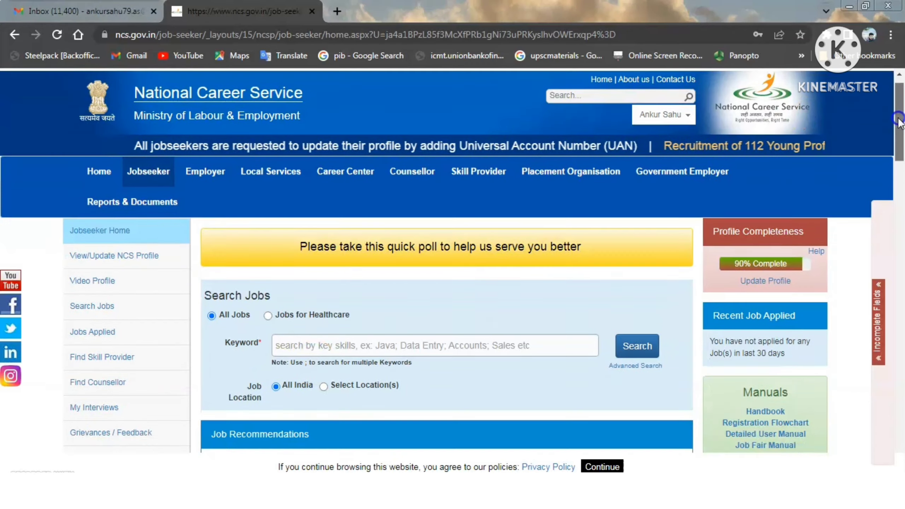
Step: Look through the job recommendations on the jobseeker home page, and open the profile for updating
drag(901, 121, 901, 178)
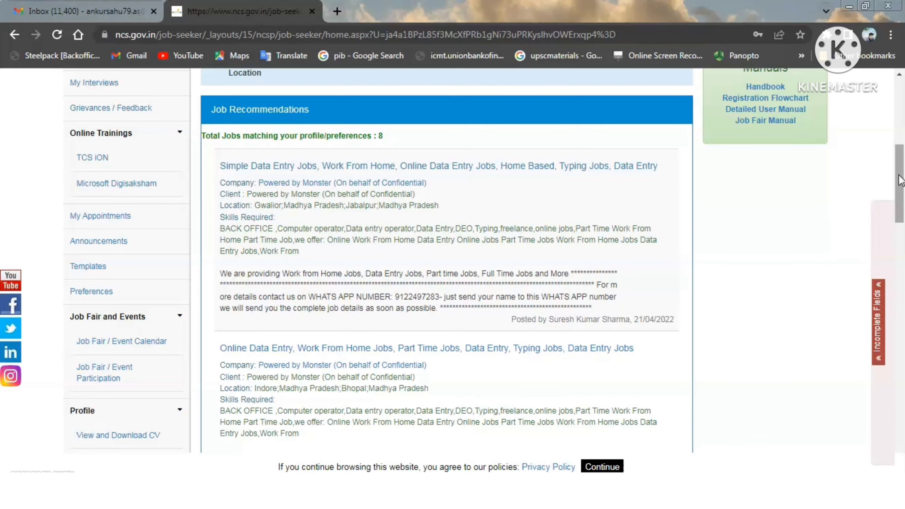
drag(901, 180, 899, 120)
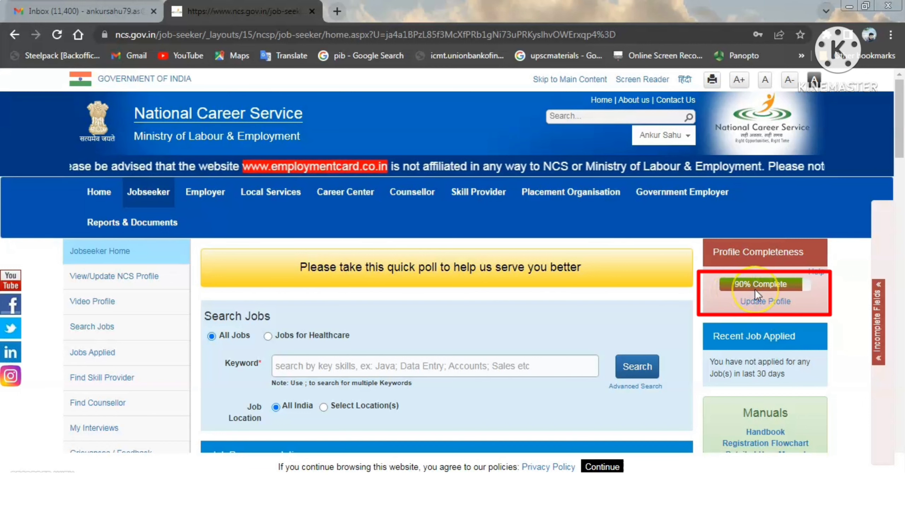
click(758, 302)
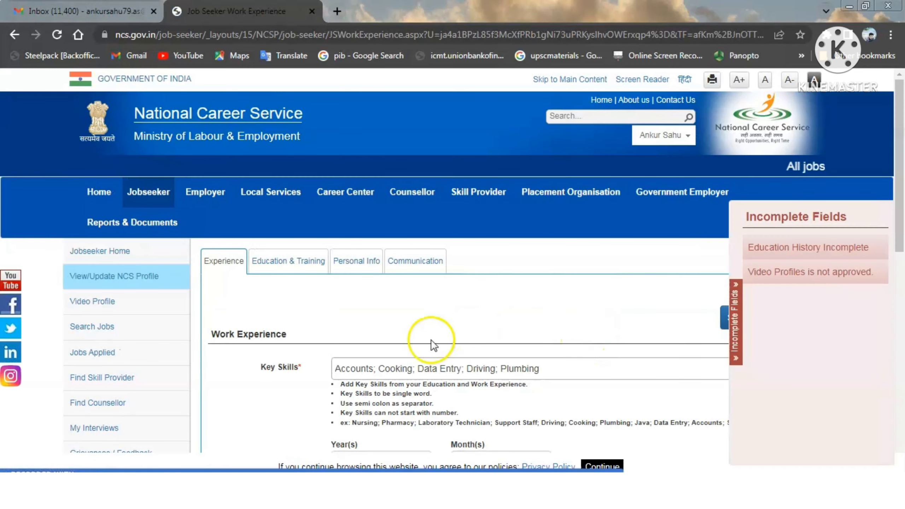
Step: Review the work experience details in the profile and continue to the Education & Training details
drag(901, 117, 901, 187)
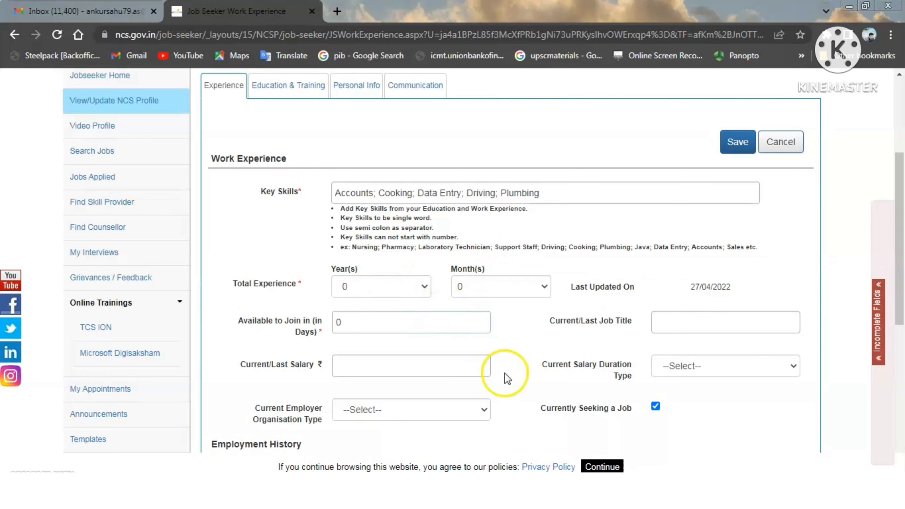
scroll(902, 263, down, 2)
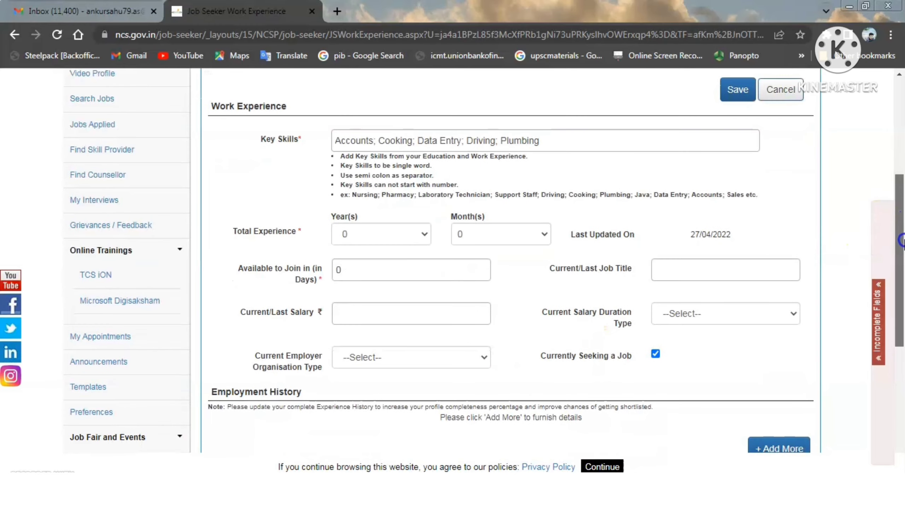
click(772, 377)
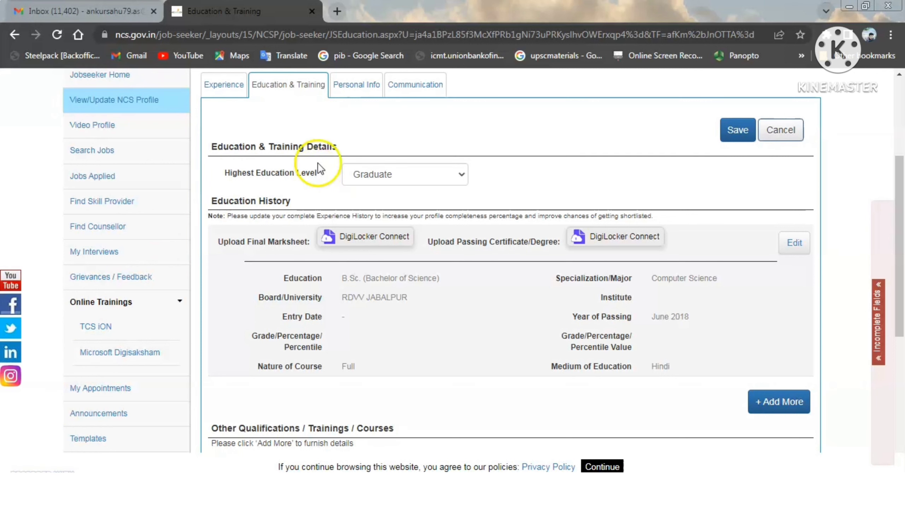
Step: In the personal information, set the marital status to Unmarried and the religion to Hinduism, and choose the category
click(357, 97)
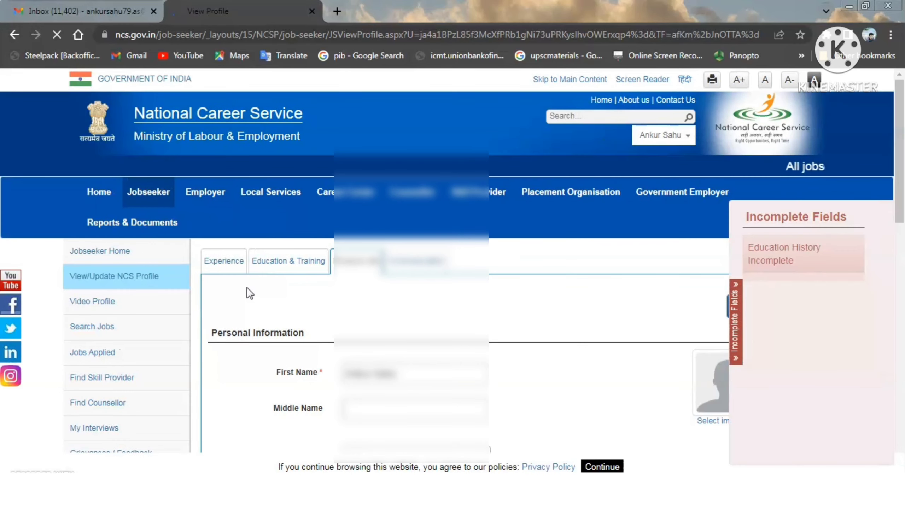
click(770, 160)
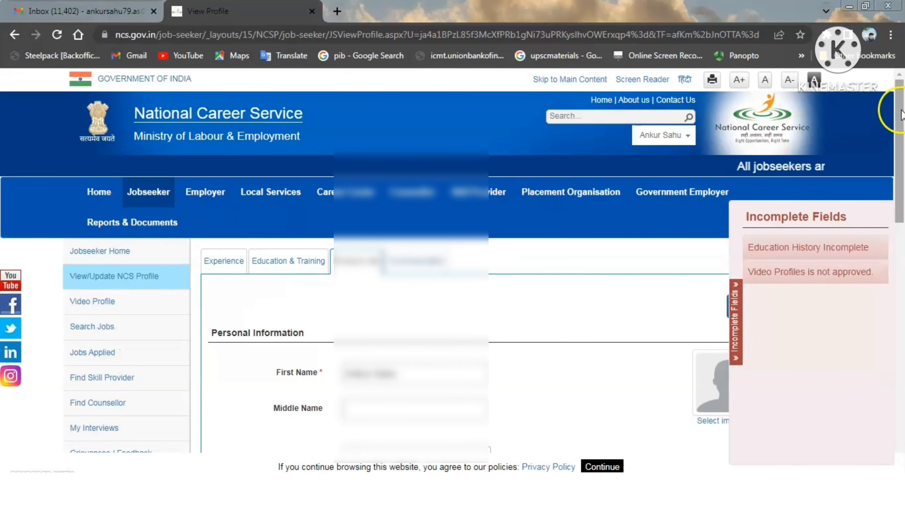
scroll(902, 160, down, 5)
scroll(902, 160, up, 3)
scroll(903, 160, down, 1)
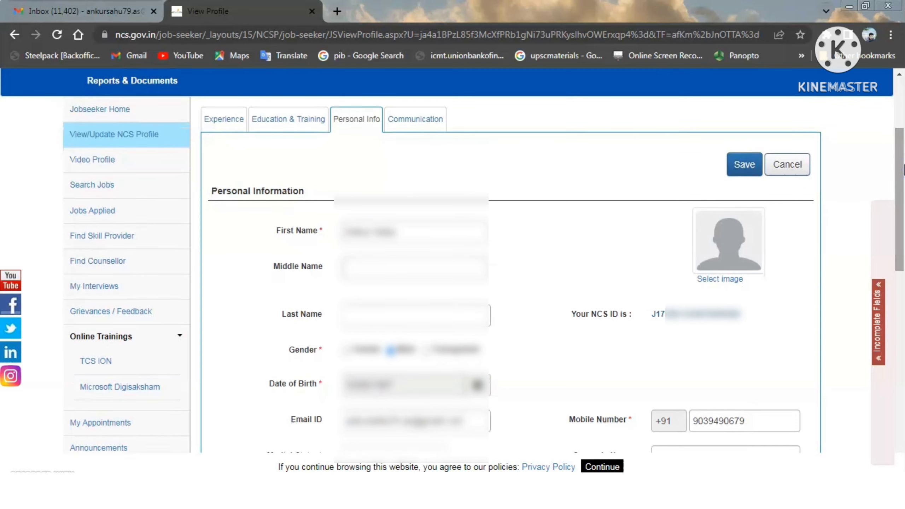
scroll(128, 356, down, 5)
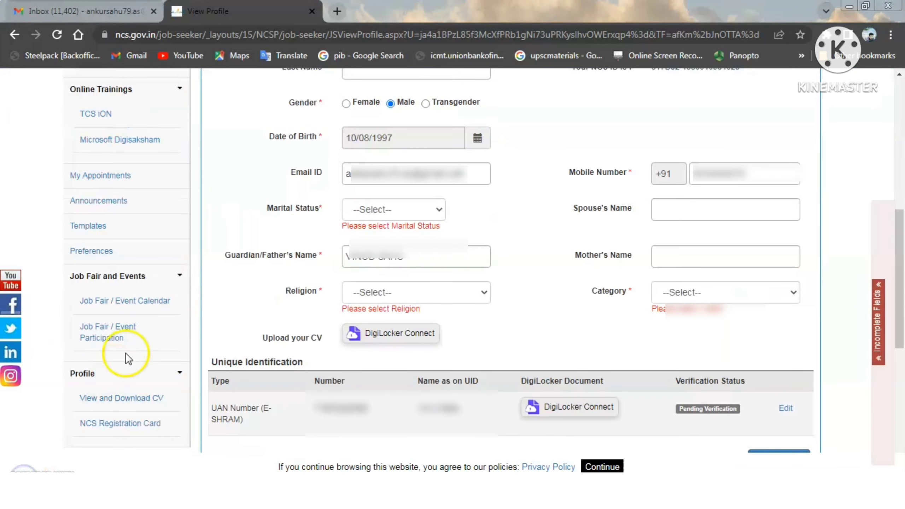
click(414, 210)
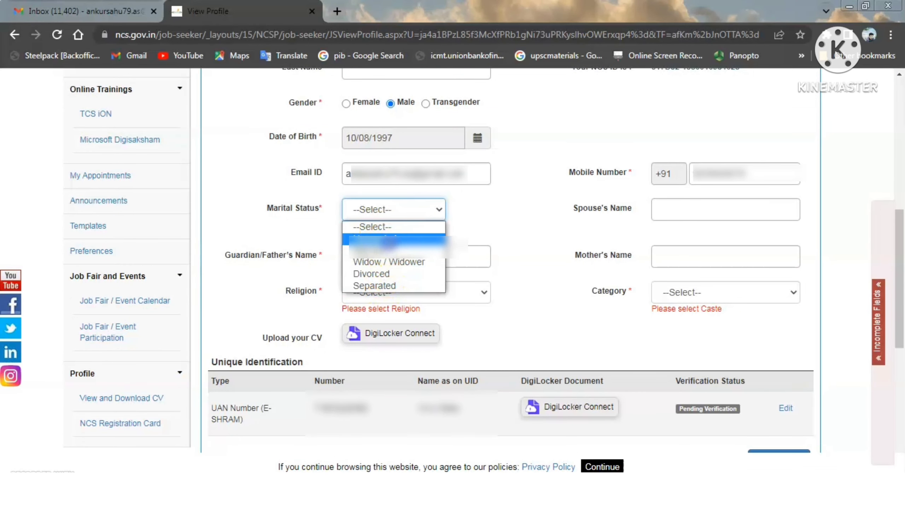
click(389, 240)
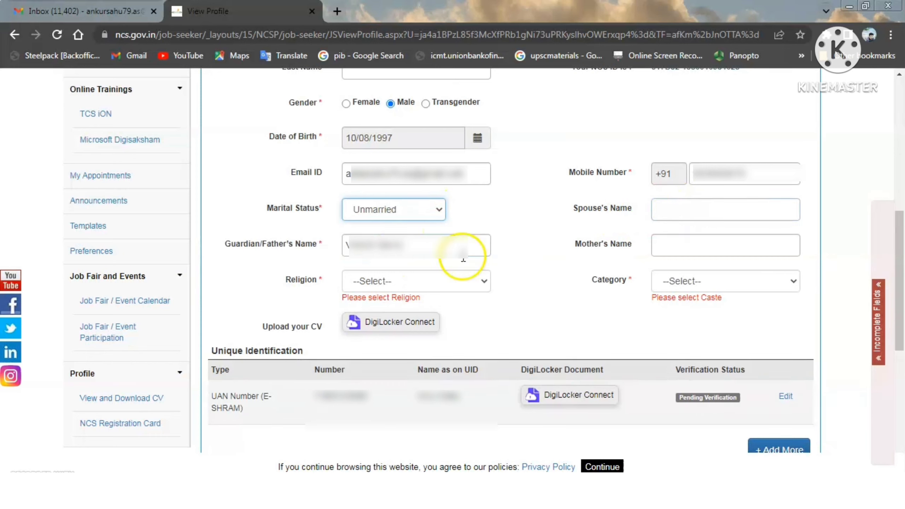
click(433, 281)
click(390, 336)
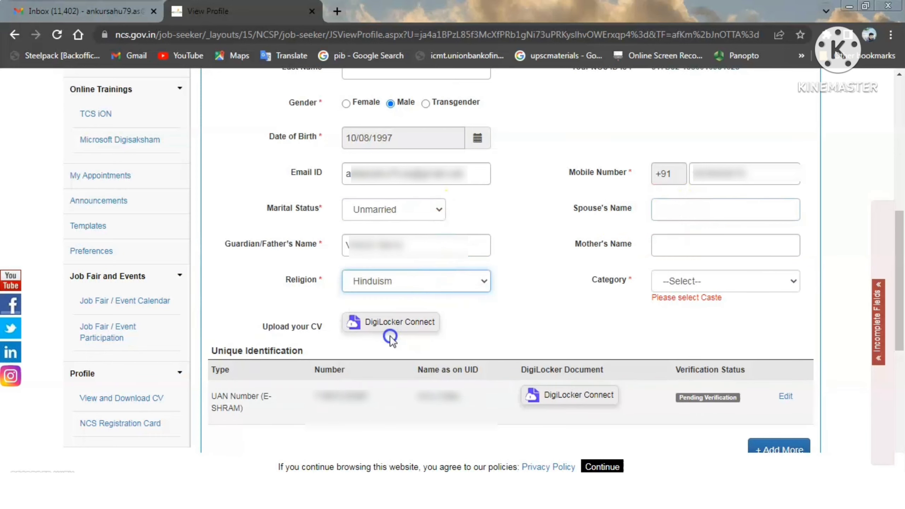
click(705, 281)
click(686, 321)
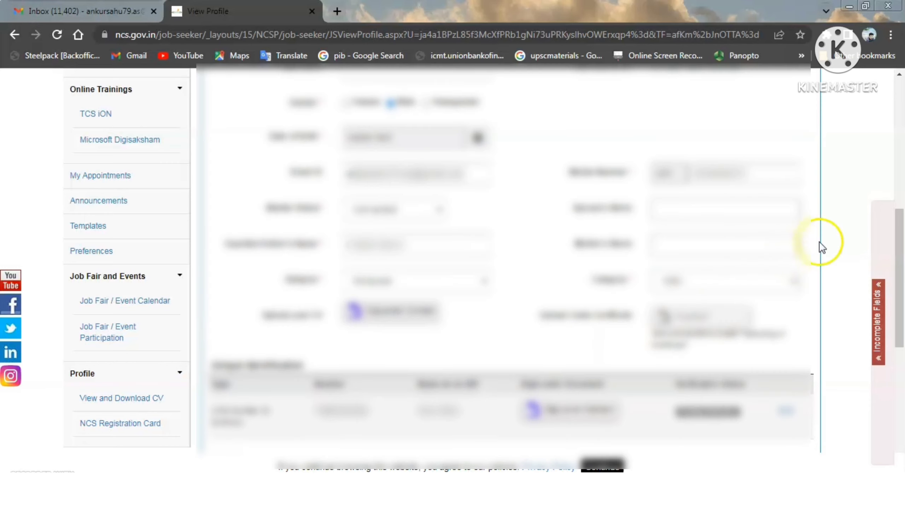
Step: Set the primary language to Hindi in the miscellaneous details
drag(897, 241, 898, 326)
click(700, 342)
click(700, 343)
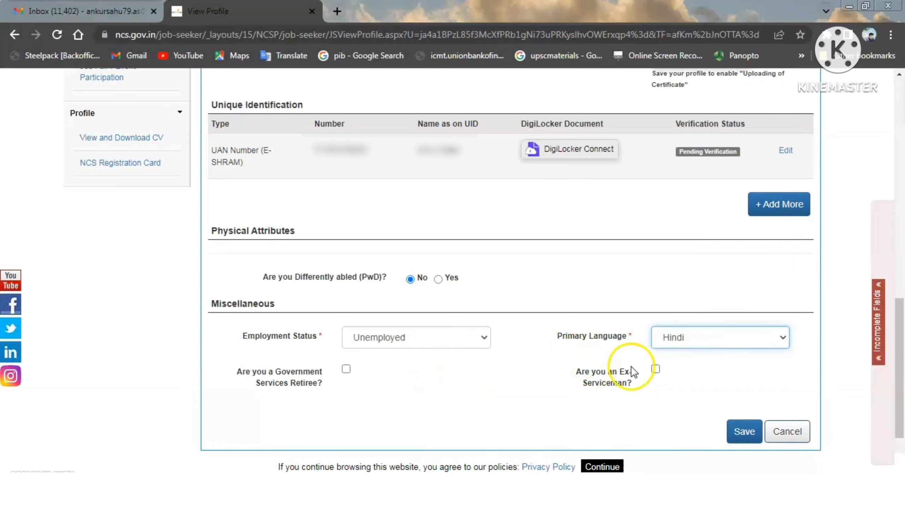
Step: Add a profile photo and save the personal information
drag(900, 392, 902, 230)
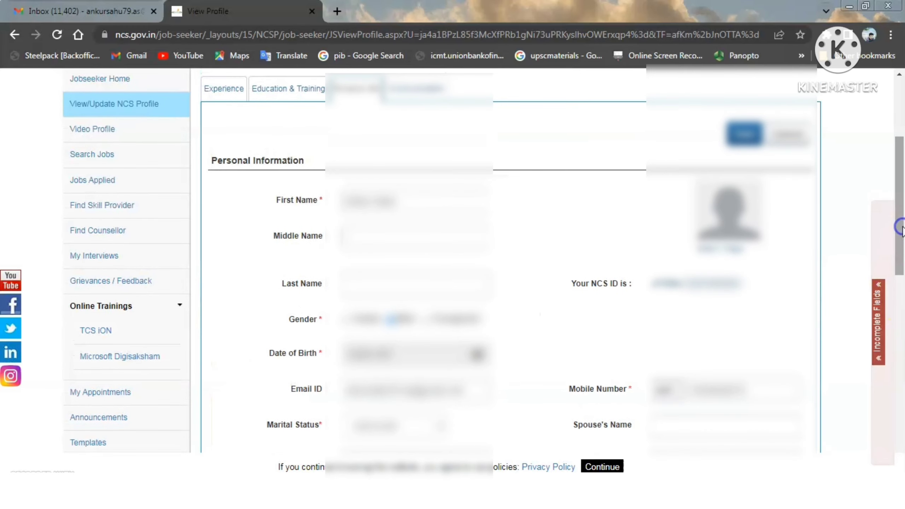
click(711, 250)
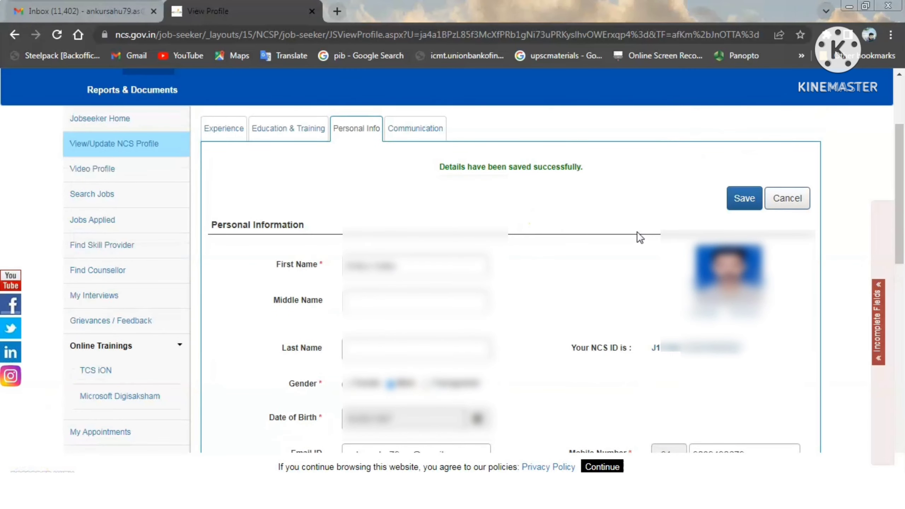
Step: Fill in the current address in the communication details, mark the permanent address as the same, and save
click(414, 125)
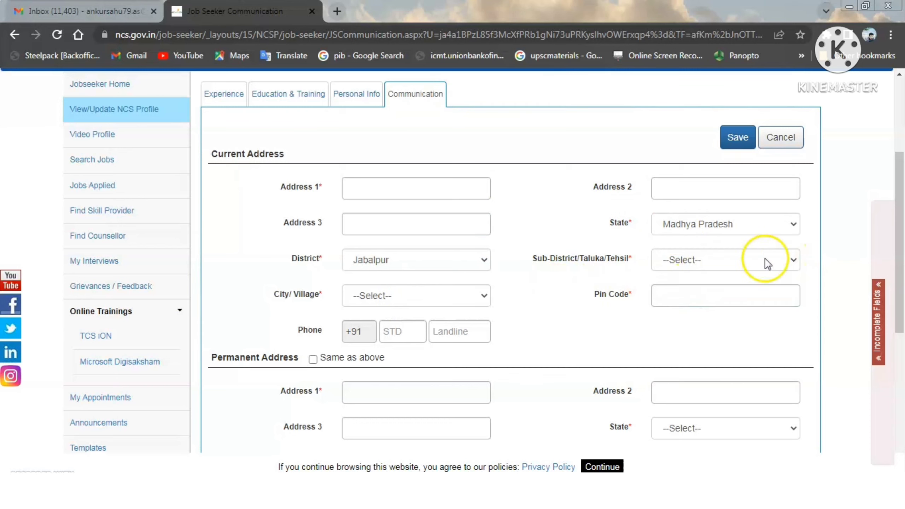
click(313, 360)
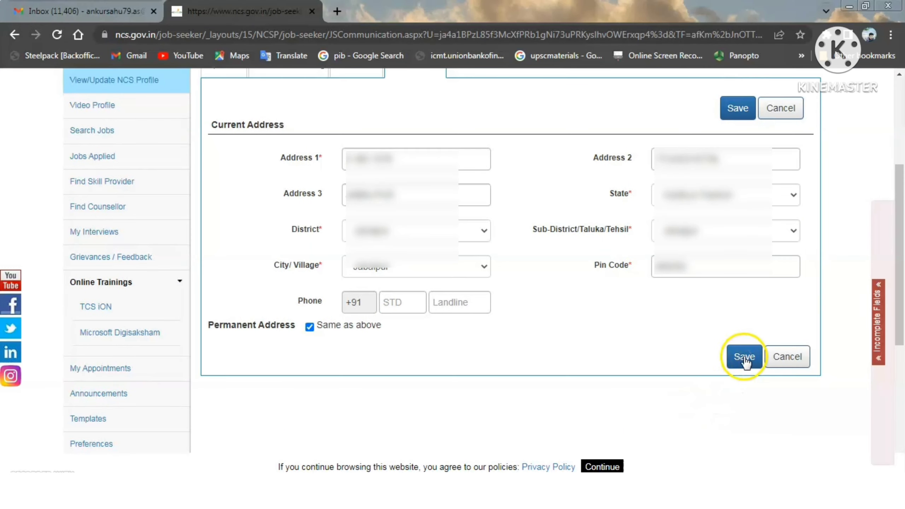
click(744, 357)
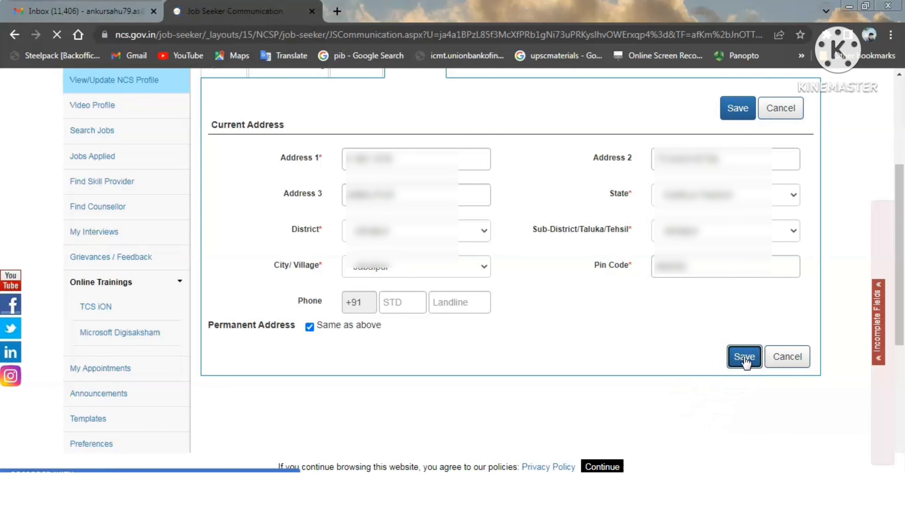
scroll(886, 273, down, 3)
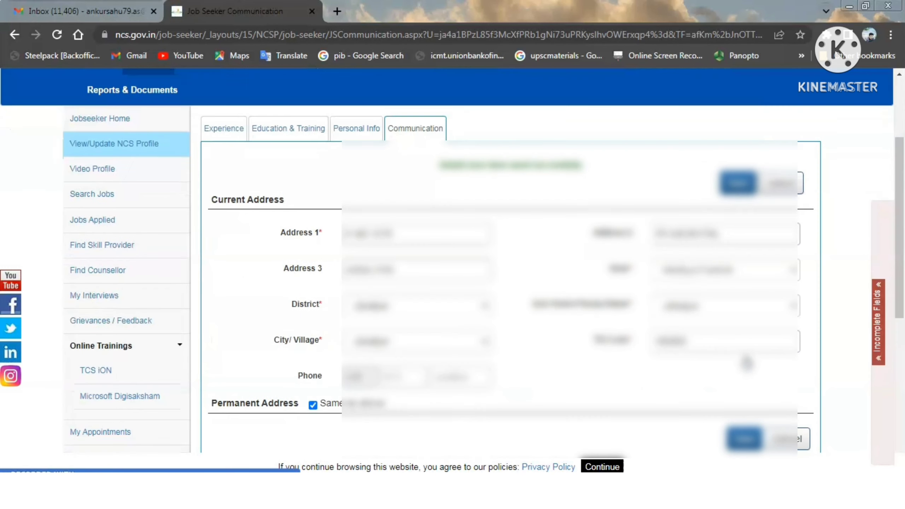
scroll(900, 250, down, 1)
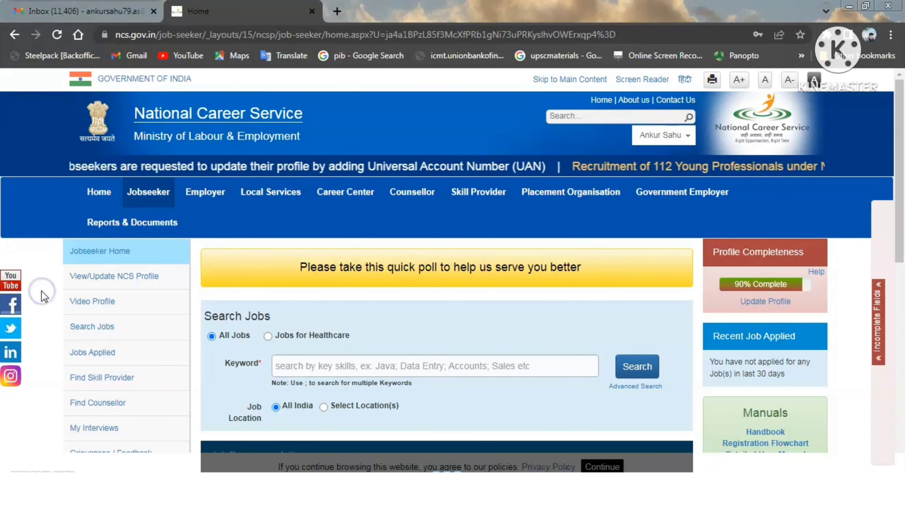
Step: Open the View and Download CV page of the jobseeker profile and download the profile as a PDF resume
scroll(42, 296, down, 3)
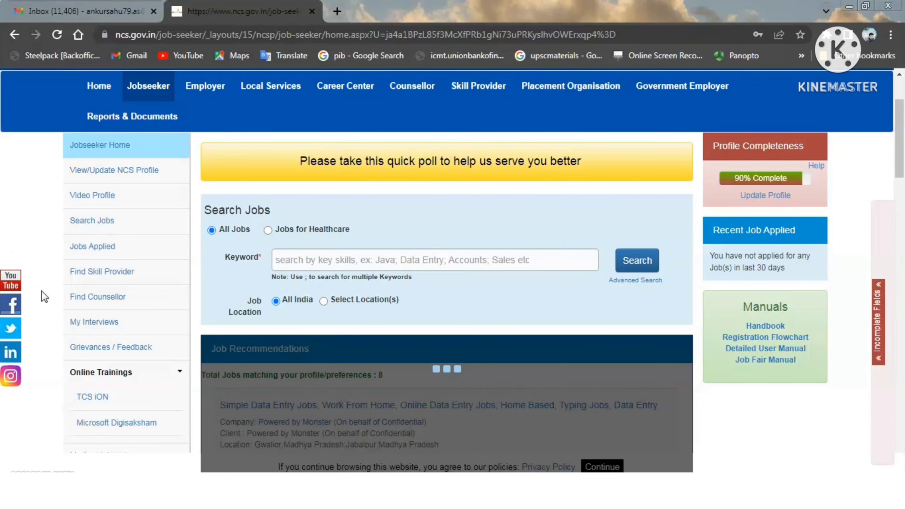
scroll(44, 296, down, 4)
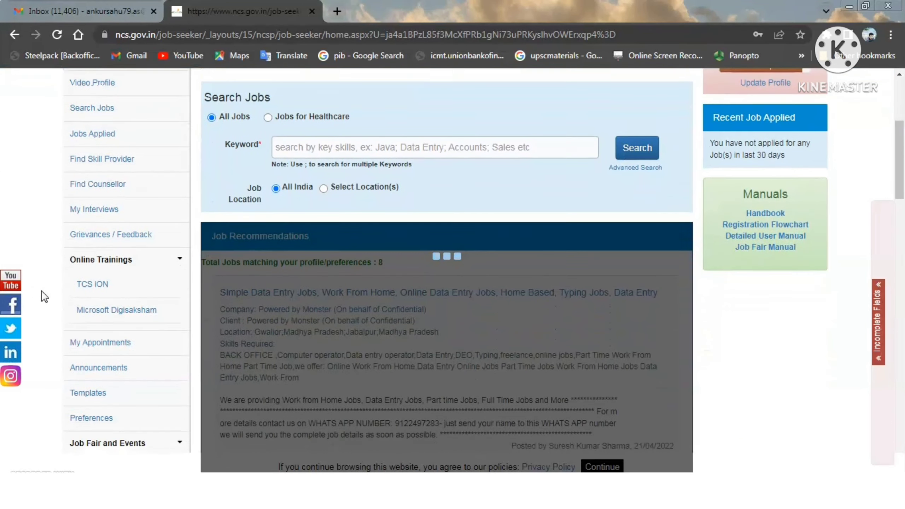
scroll(43, 295, down, 5)
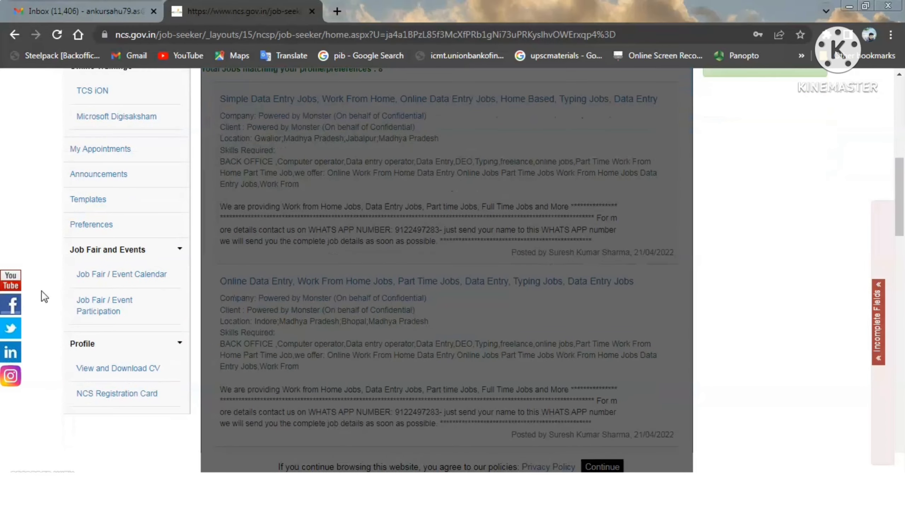
scroll(43, 295, up, 1)
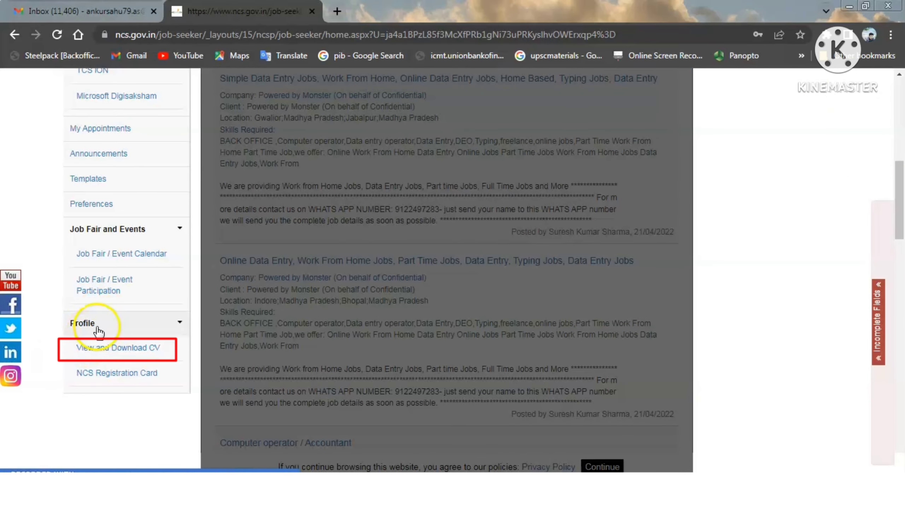
click(118, 354)
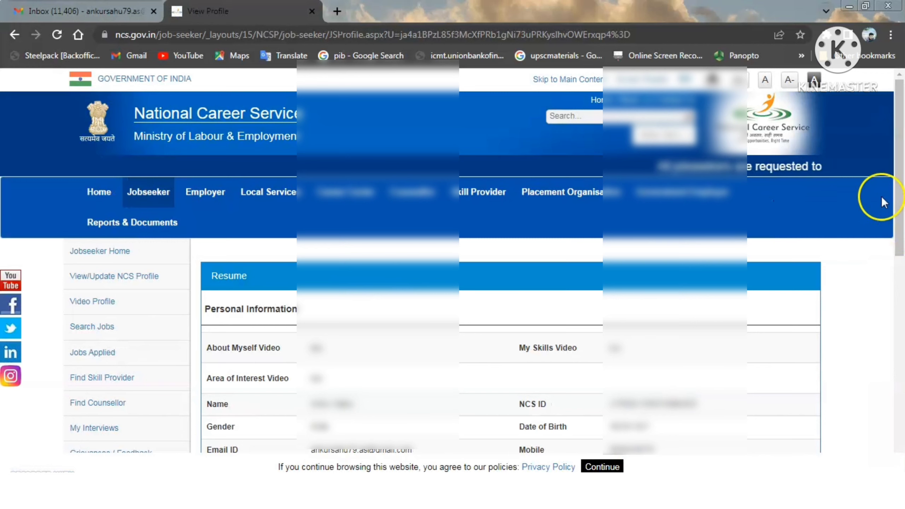
drag(900, 171, 900, 350)
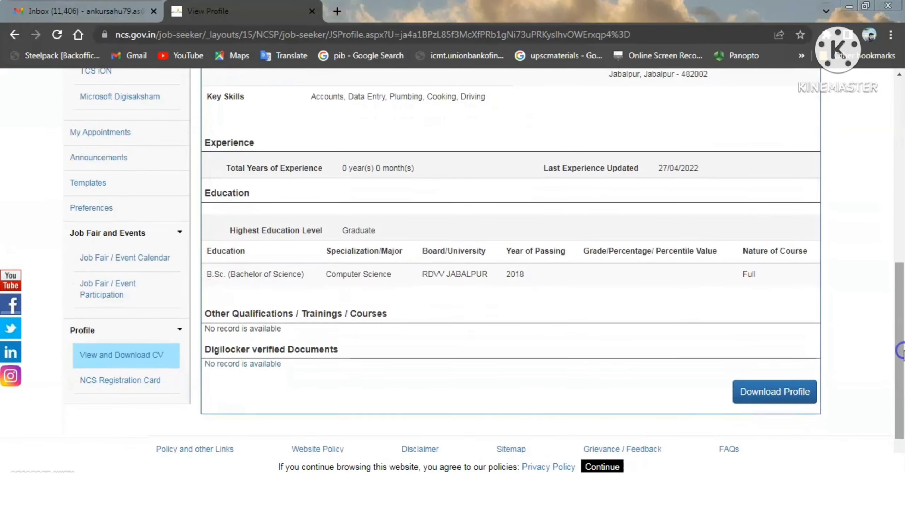
click(775, 392)
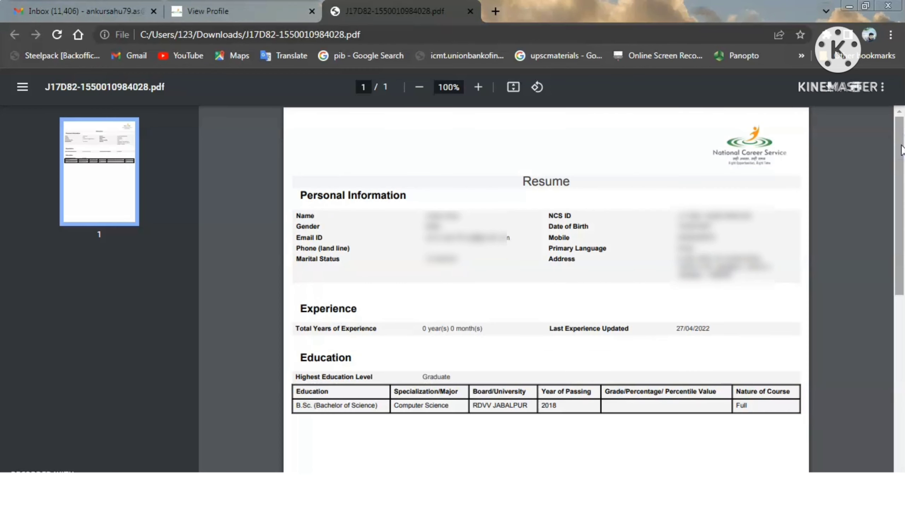
Step: Return to the portal, open the NCS Registration Card, download the I-Card, and open the downloaded PDF
click(256, 12)
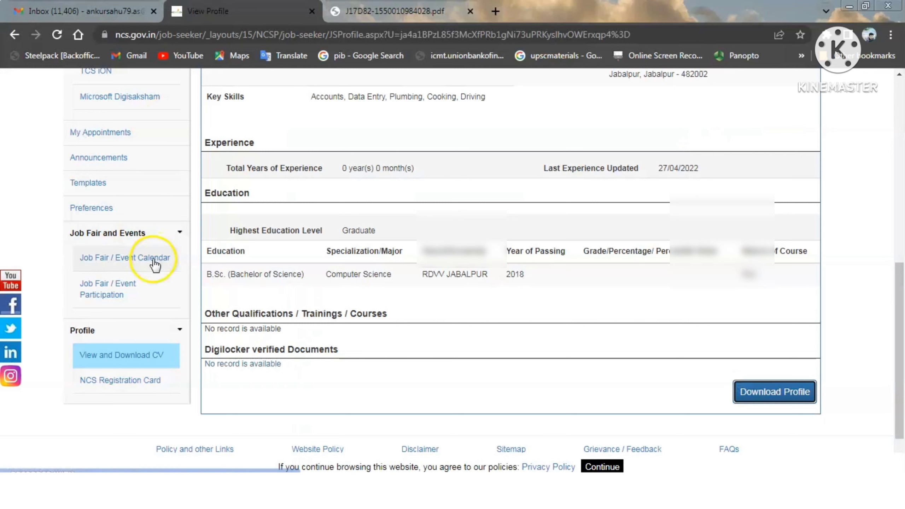
click(135, 389)
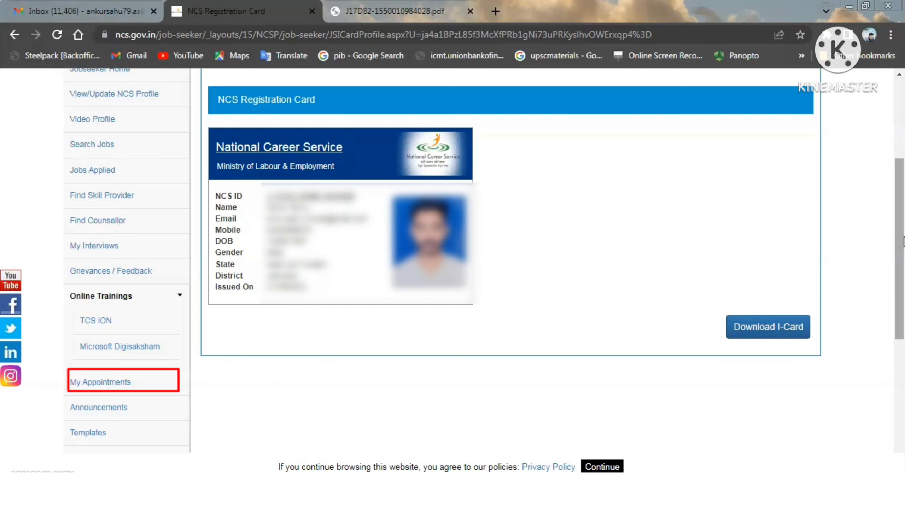
click(768, 327)
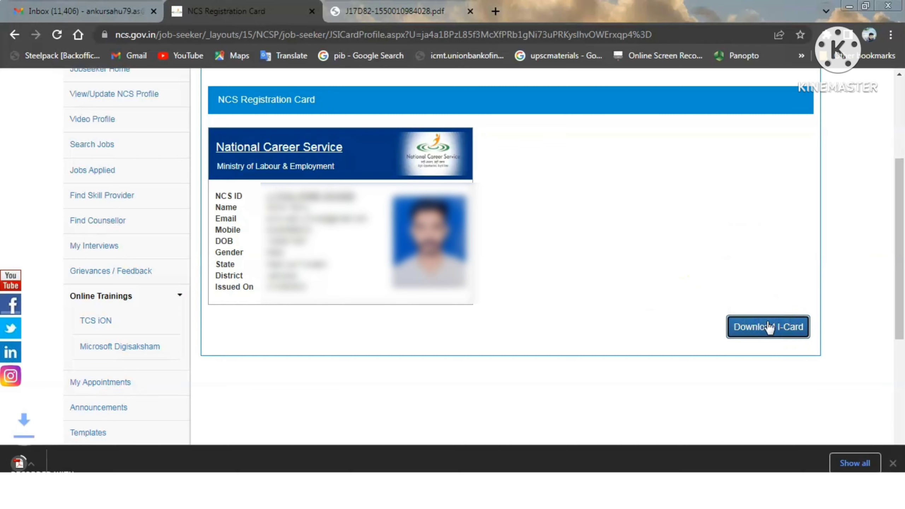
click(454, 309)
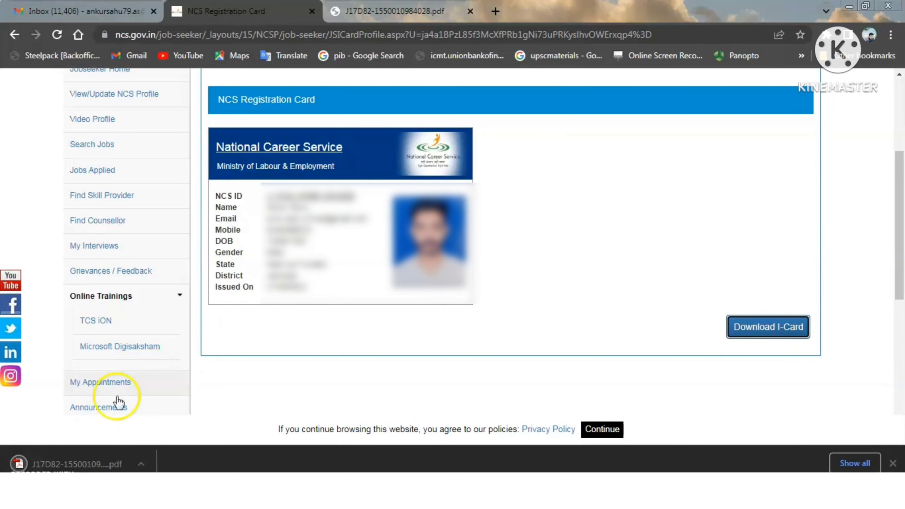
click(92, 467)
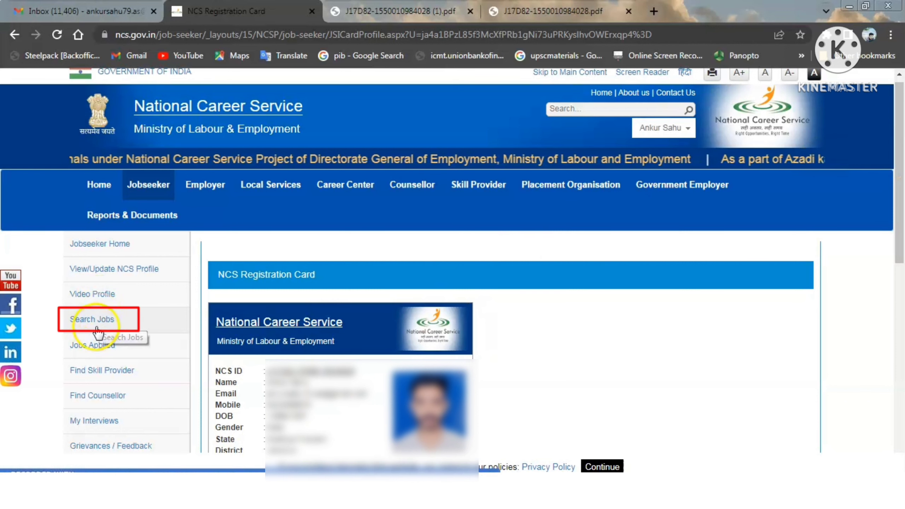
Step: Search jobs across all India with the keyword "data entry" and an expected monthly salary of 20000 rupees
click(102, 319)
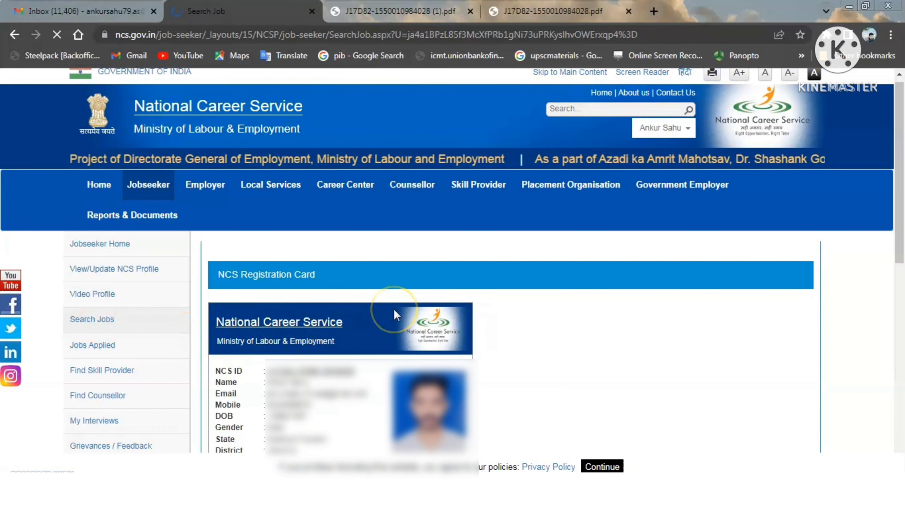
scroll(616, 77, down, 4)
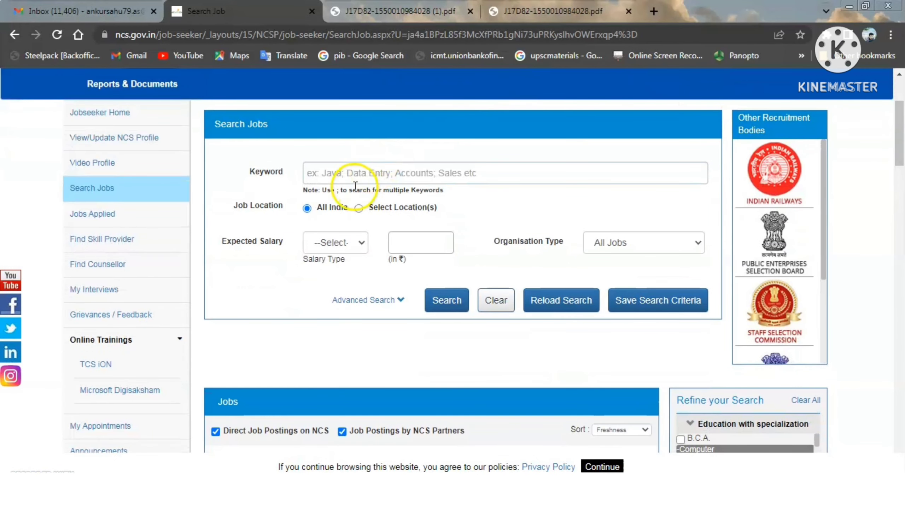
click(355, 172)
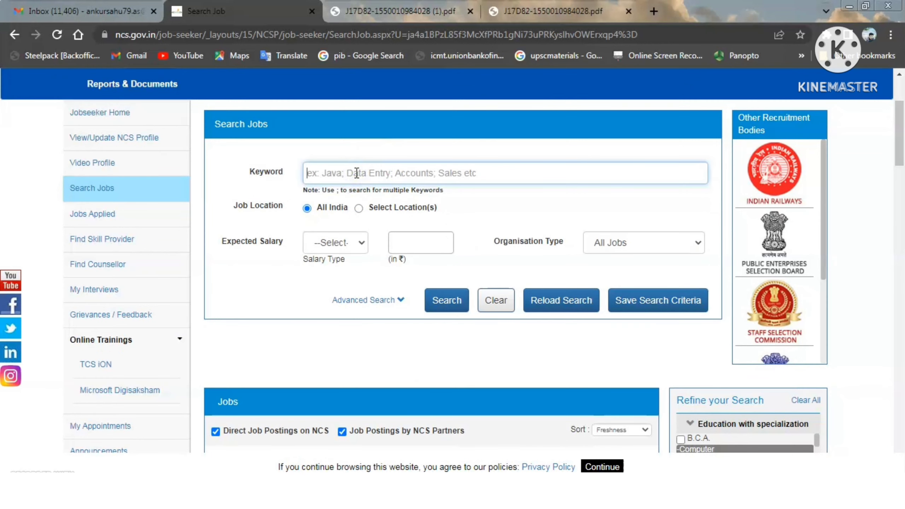
text(data entry)
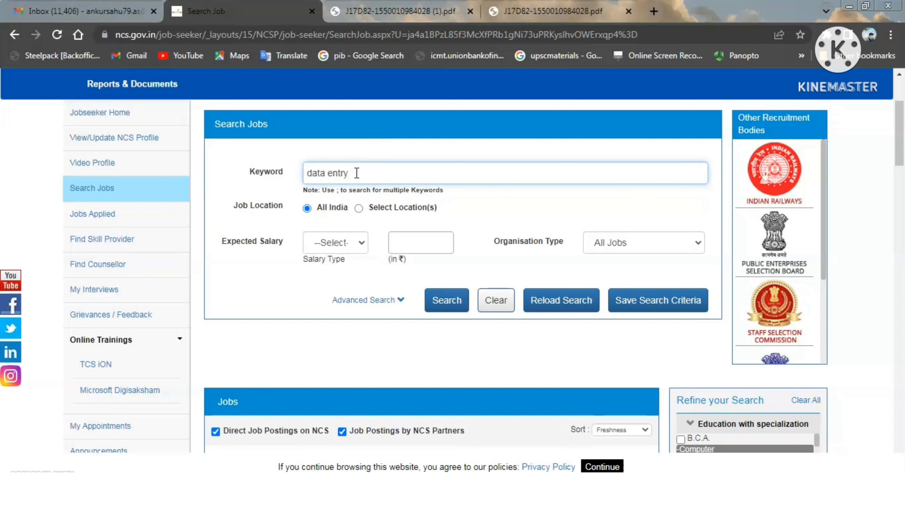
click(329, 246)
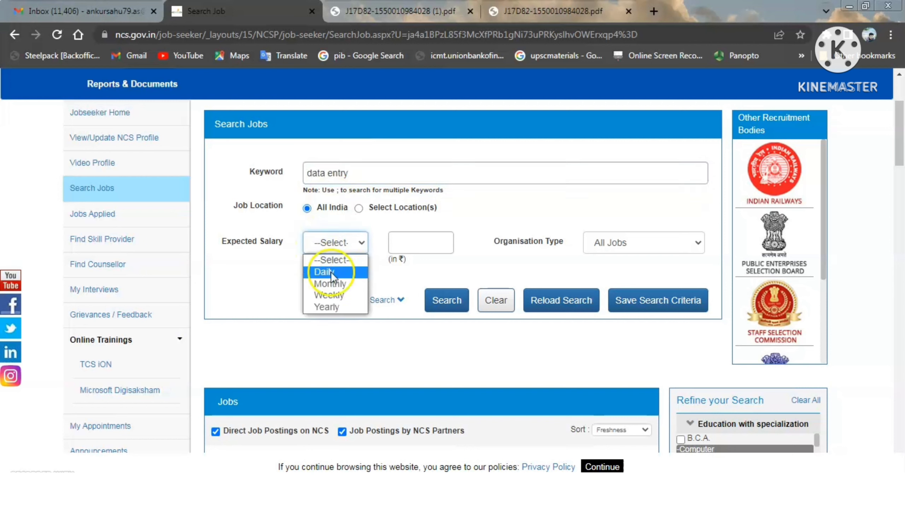
click(333, 285)
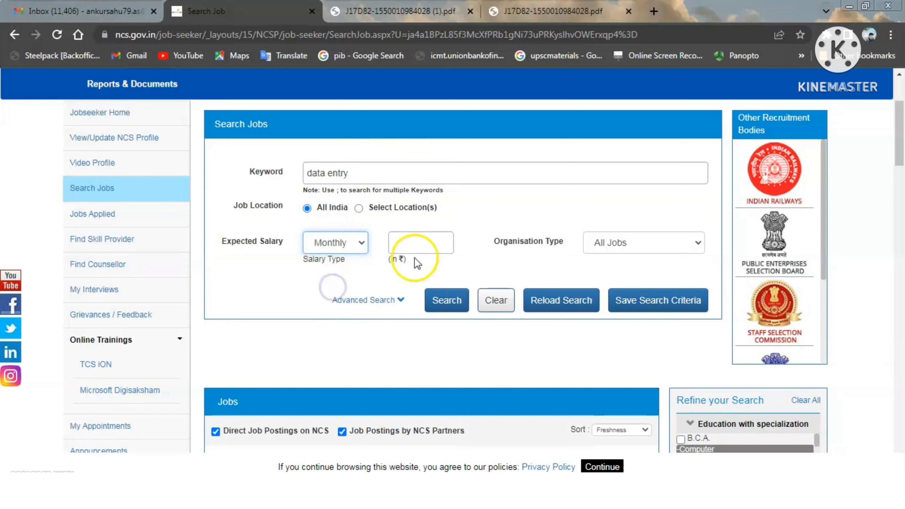
click(418, 242)
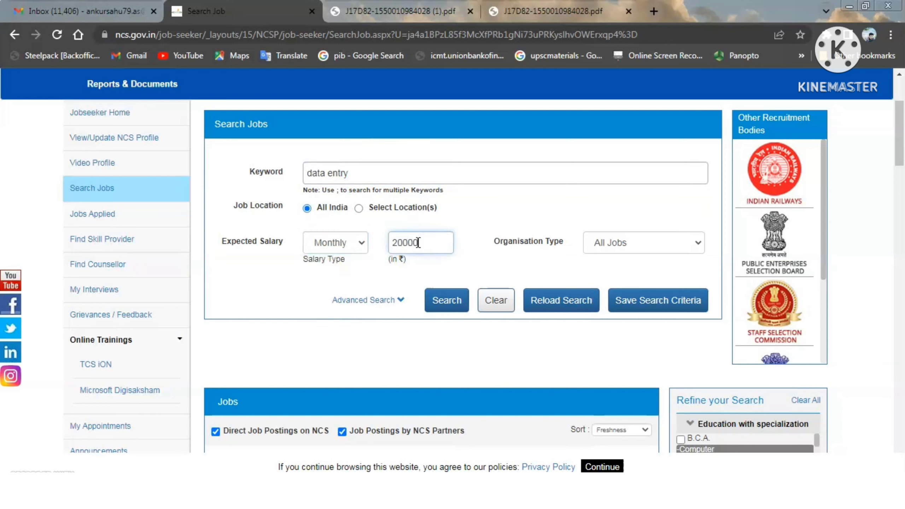
text(20000)
click(437, 319)
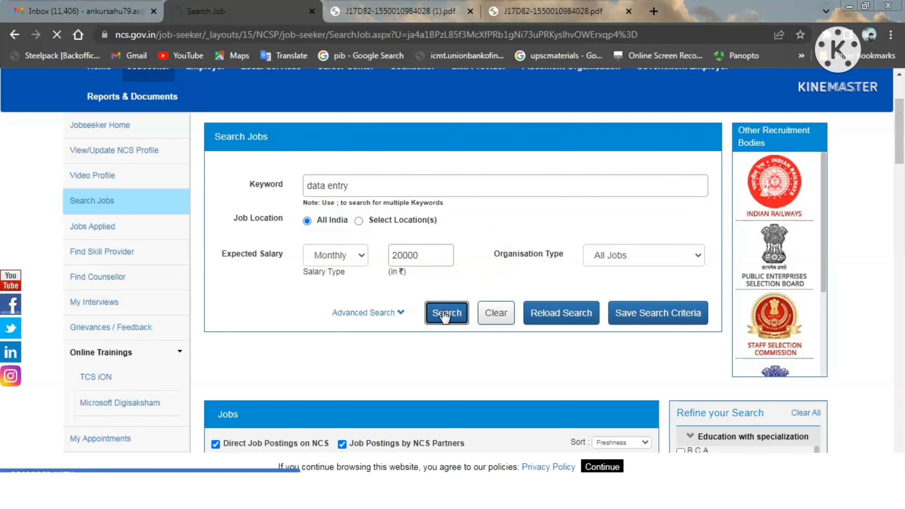
Step: Go through the first page of job results and move on to page 2
drag(901, 132, 900, 450)
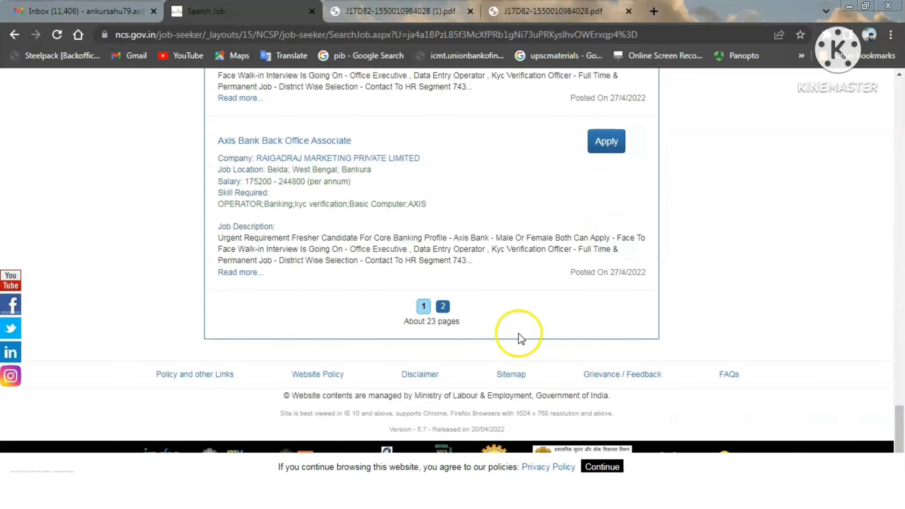
click(443, 307)
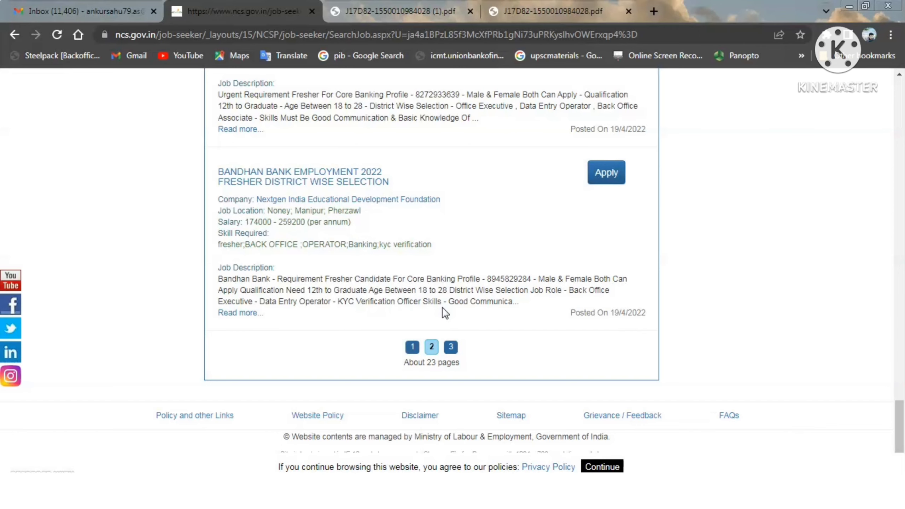
click(450, 348)
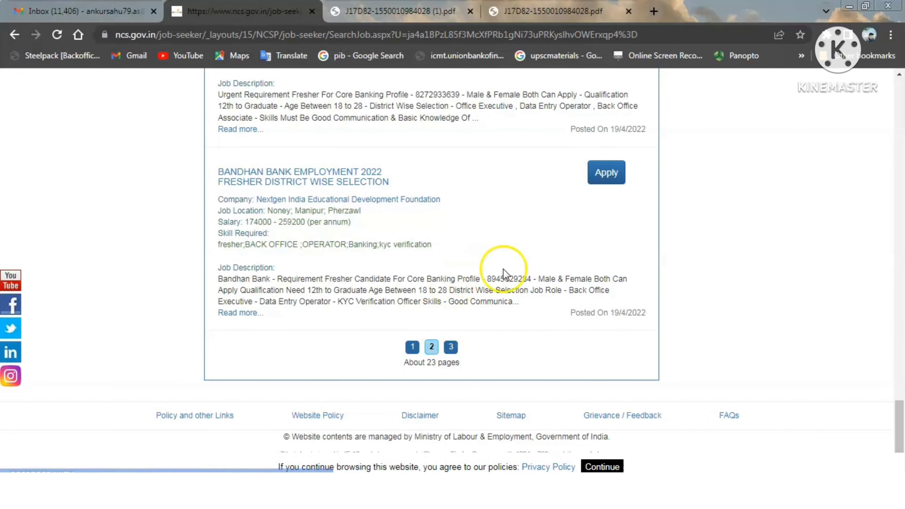
Step: Apply for the Axis Bank Permanent Employment Notice job, continuing past the eligibility disclaimer
click(900, 174)
click(900, 174)
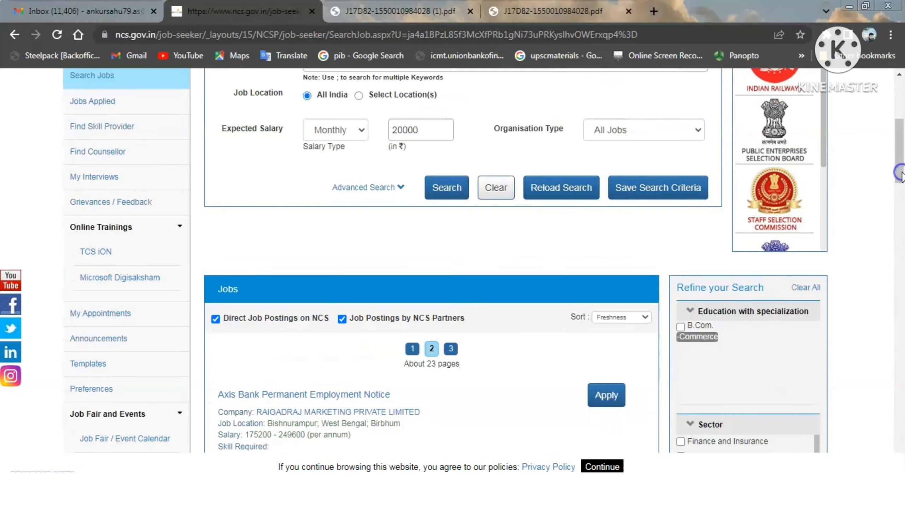
drag(901, 175, 901, 195)
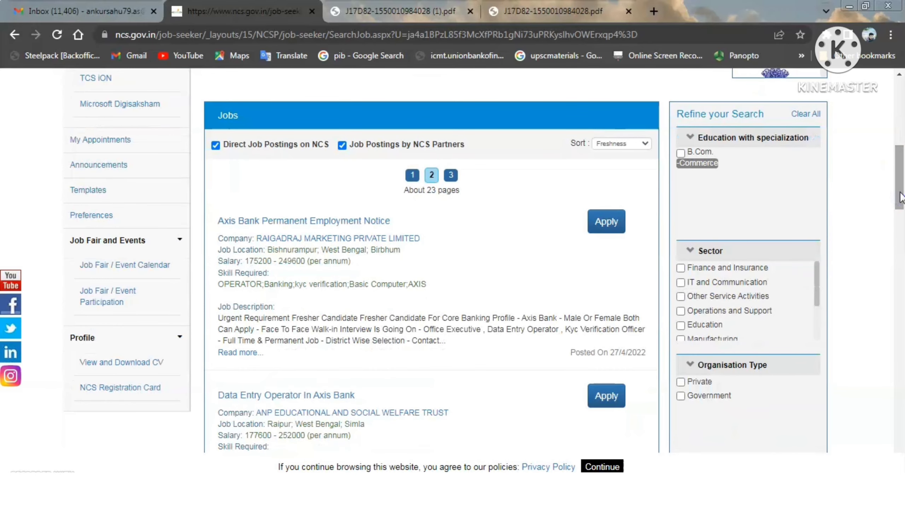
click(607, 222)
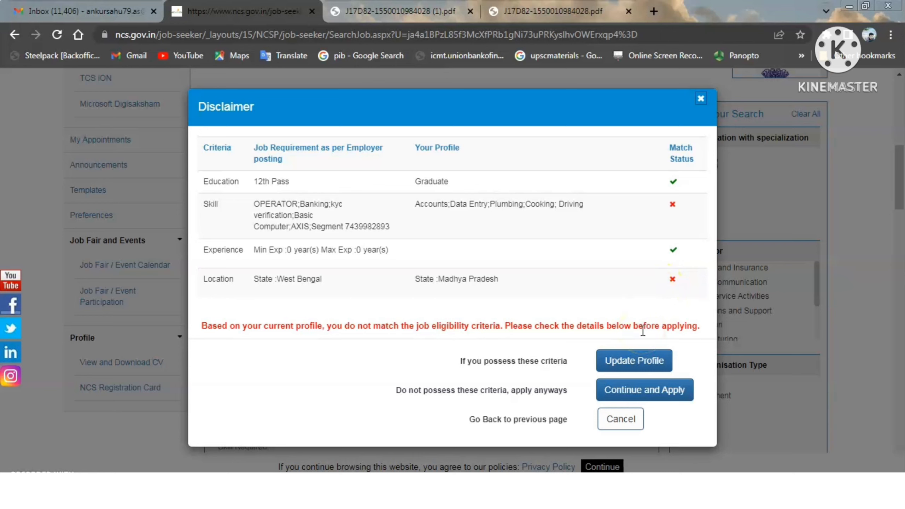
click(641, 394)
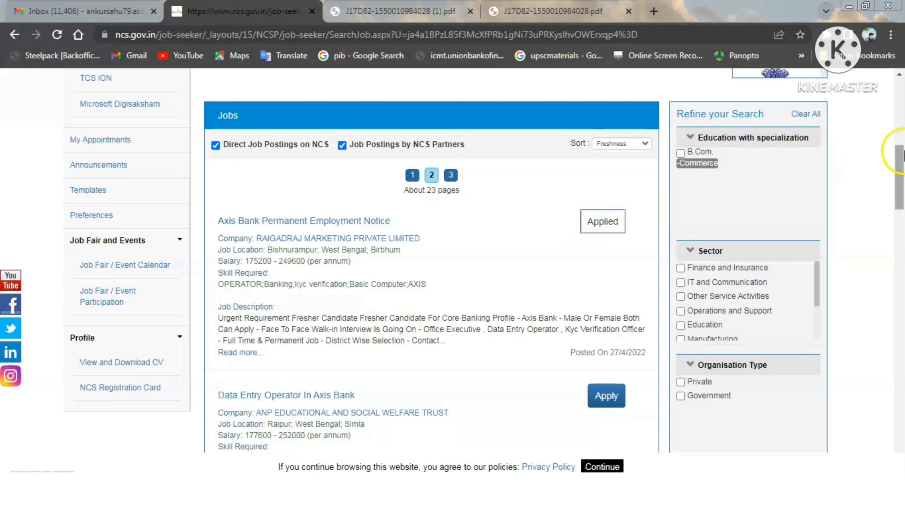
Step: Open the Jobs Applied page to review the submitted applications
drag(900, 177, 900, 112)
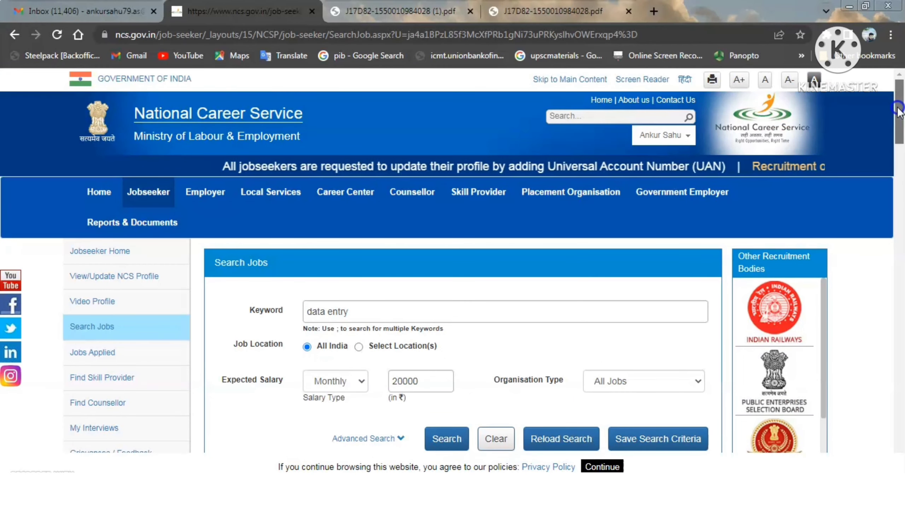
scroll(100, 196, down, 4)
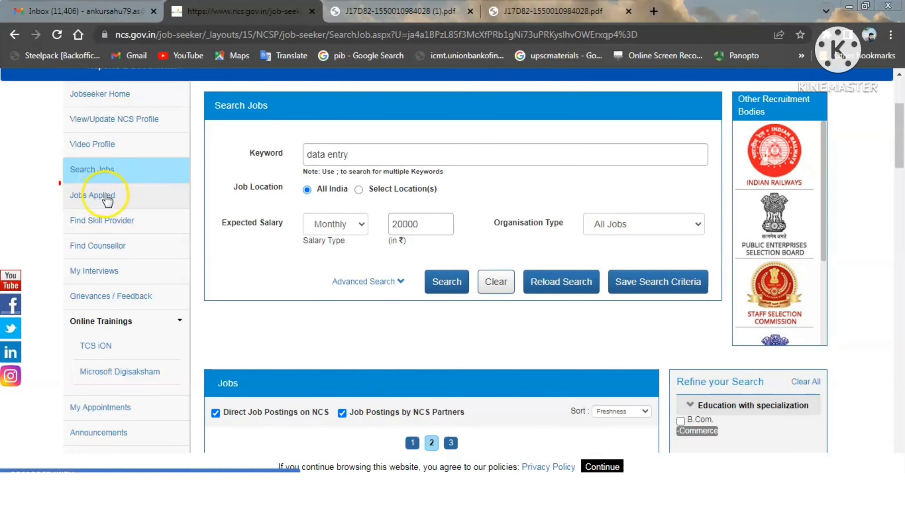
click(103, 200)
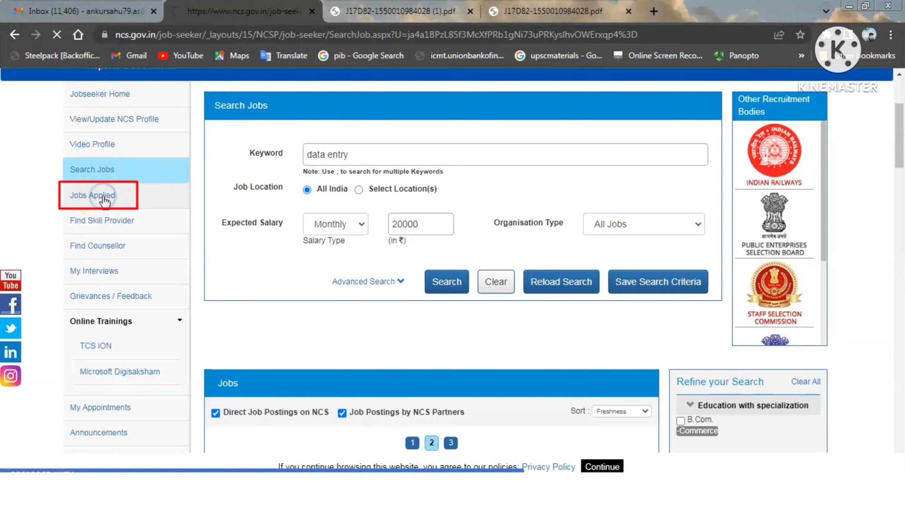